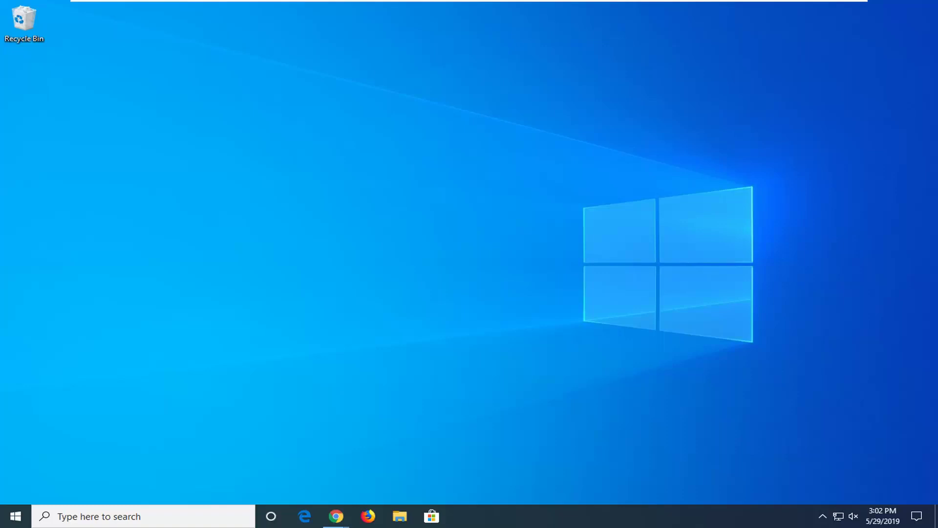
# Step: Launch the Apps & features settings page from Start search
pyautogui.click(16, 516)
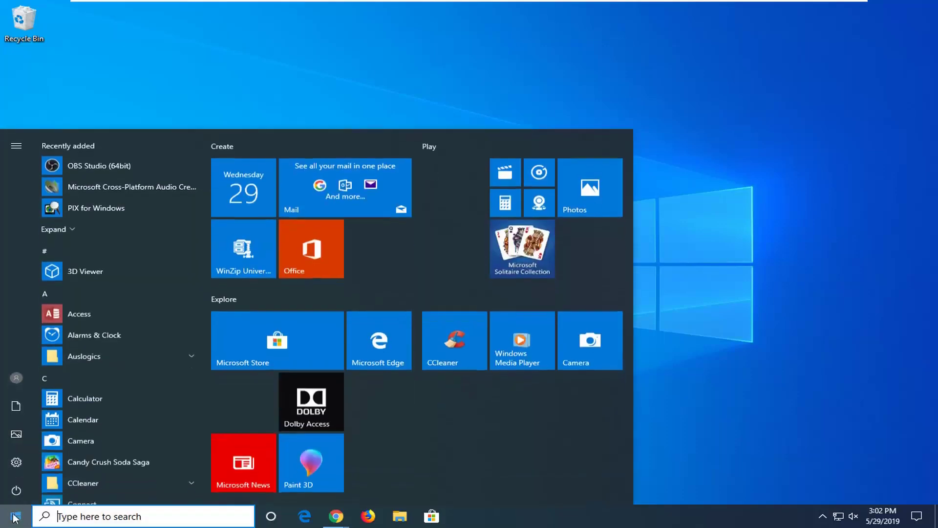
pyautogui.write('a')
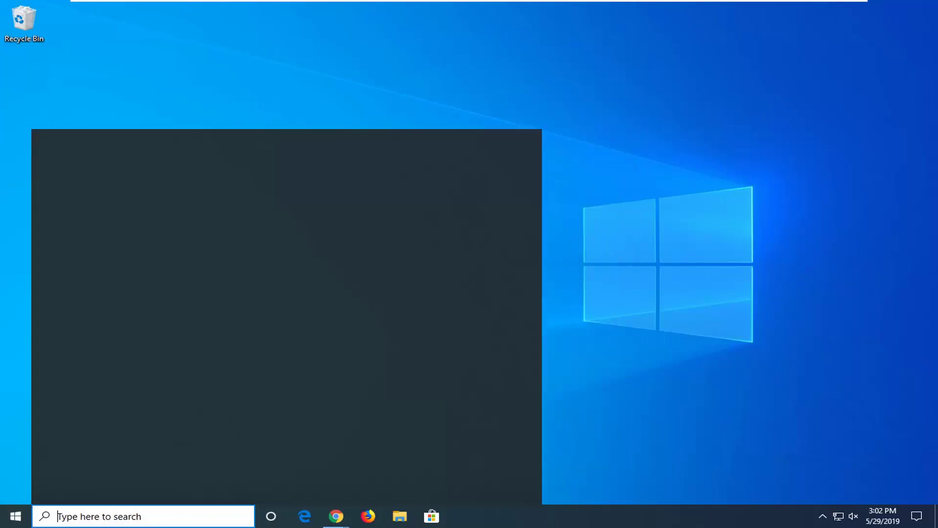
pyautogui.write('pps and feat')
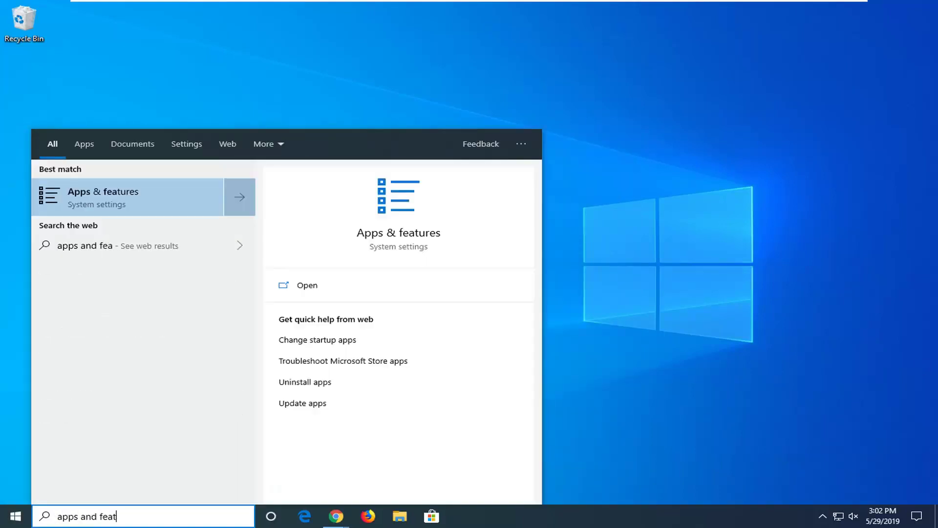
pyautogui.write('ures')
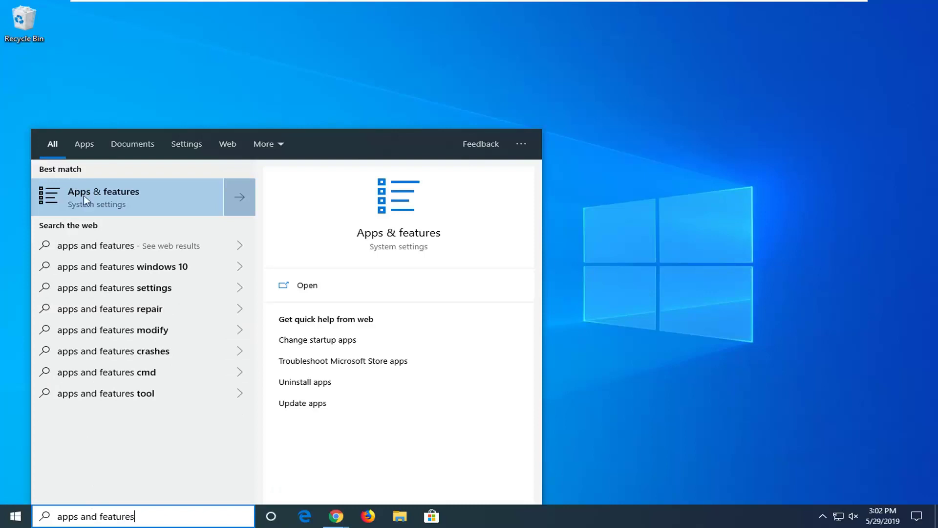
pyautogui.click(152, 197)
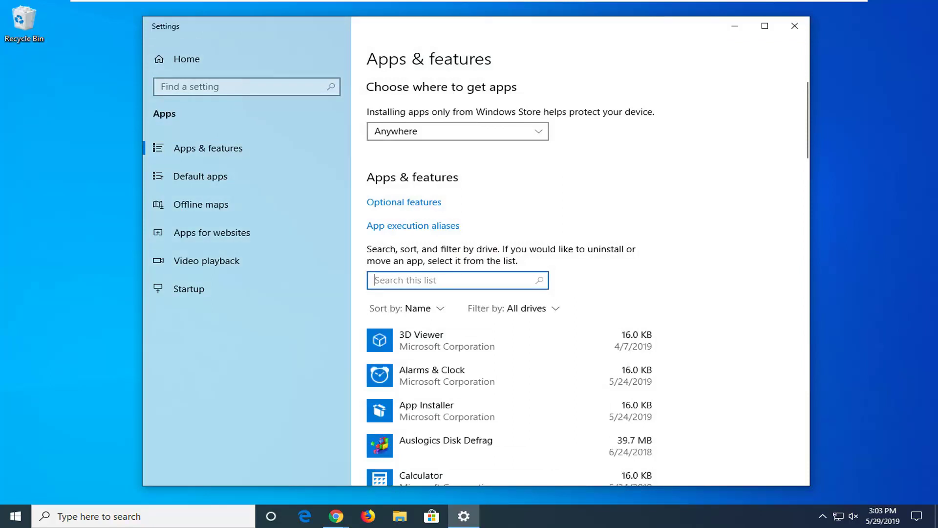
pyautogui.write('s')
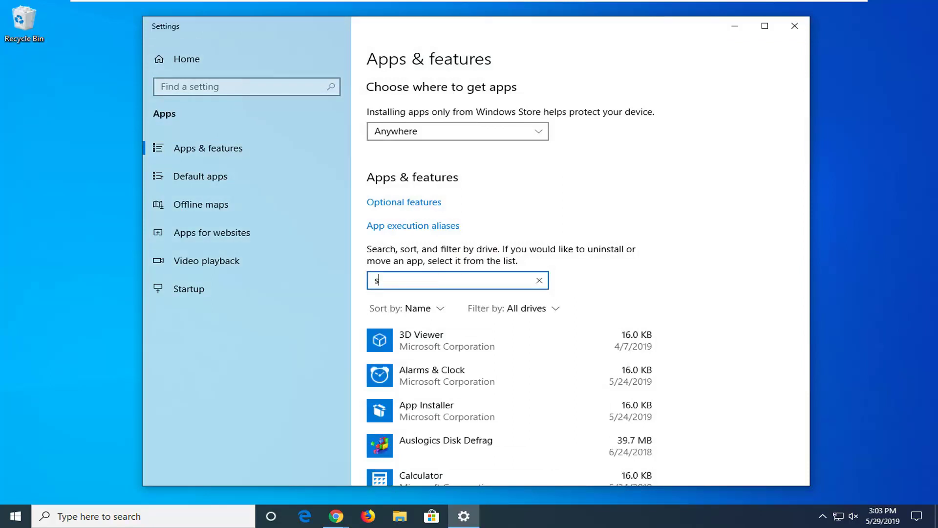
pyautogui.write('tore')
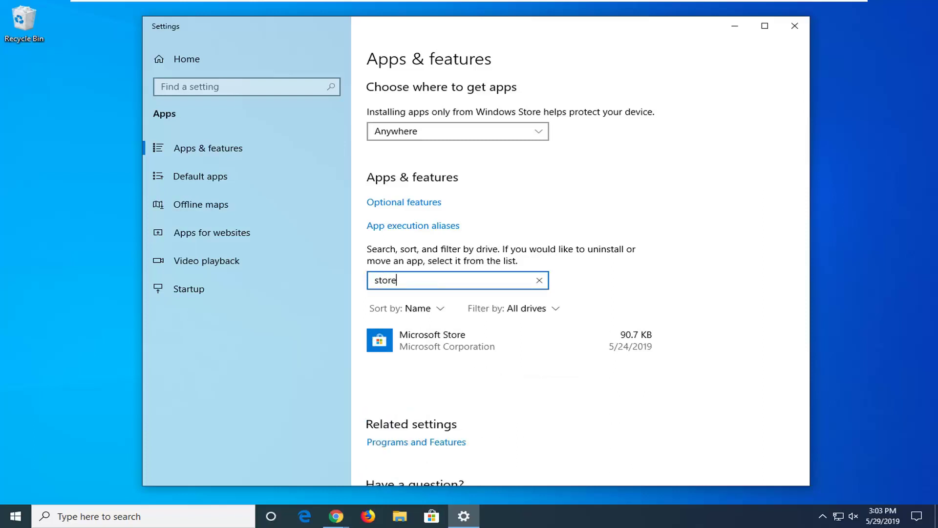
# Step: Go to Microsoft Store's Advanced options from the app list
pyautogui.click(430, 350)
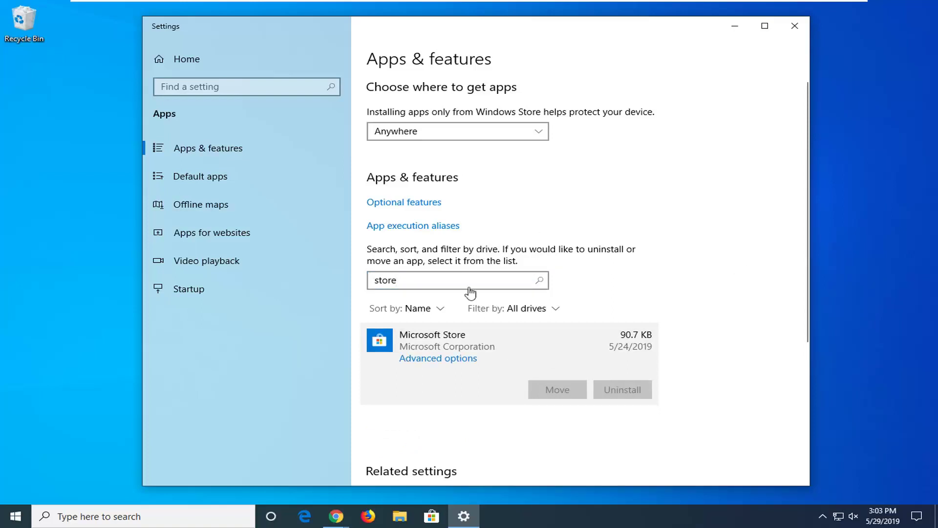
pyautogui.click(440, 358)
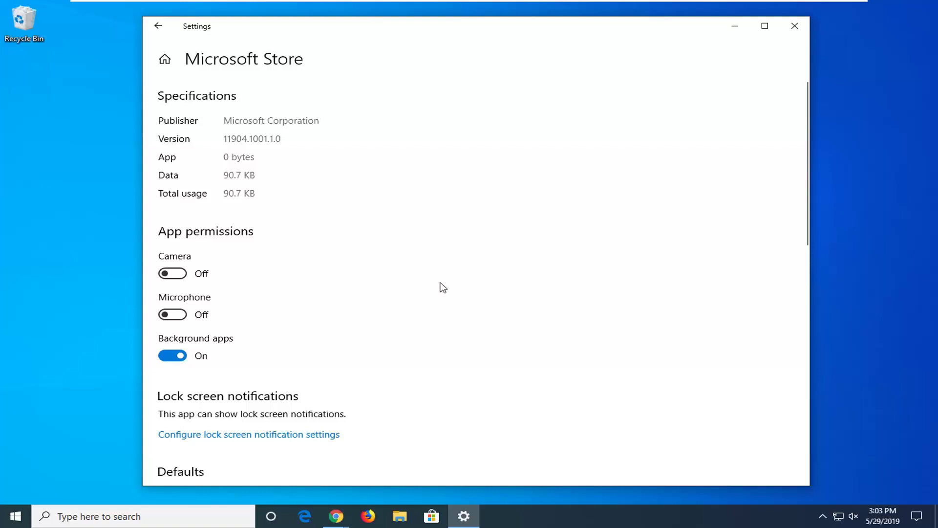
pyautogui.scroll(-3, 440, 287)
pyautogui.scroll(-2, 437, 289)
pyautogui.scroll(-2, 440, 297)
pyautogui.scroll(-2, 440, 296)
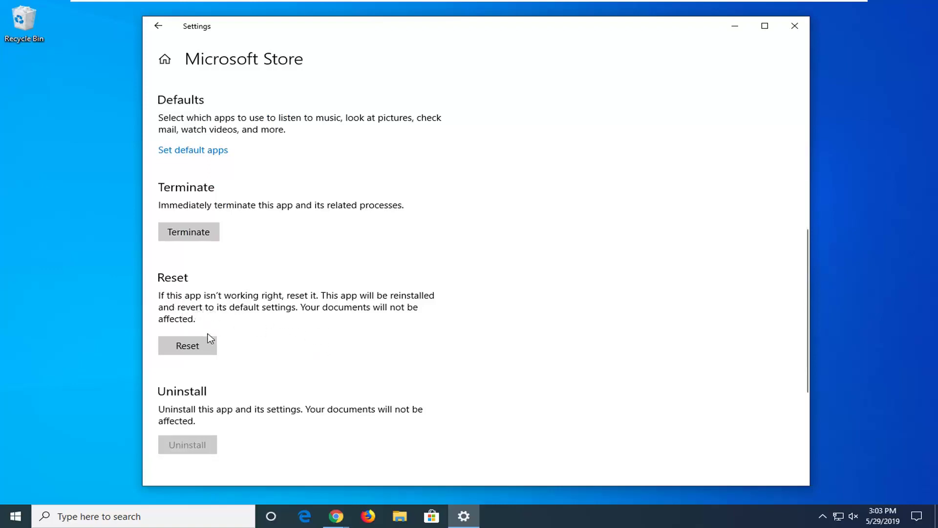
# Step: Reset the Microsoft Store app, confirm it, and close Settings
pyautogui.click(196, 346)
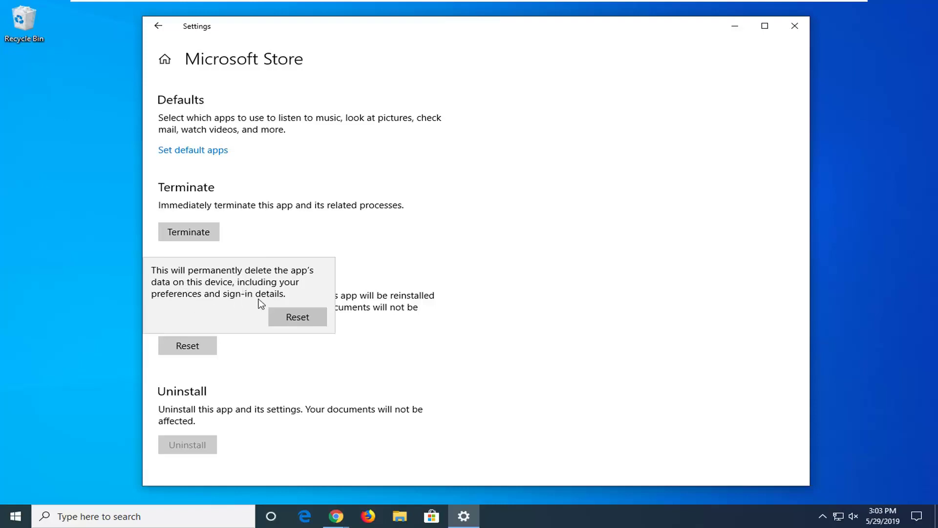
pyautogui.click(297, 318)
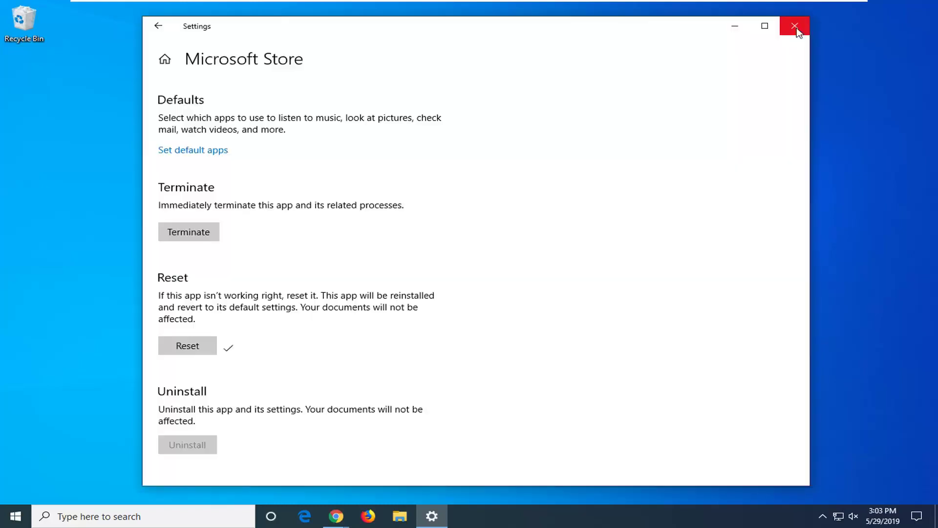
pyautogui.click(796, 26)
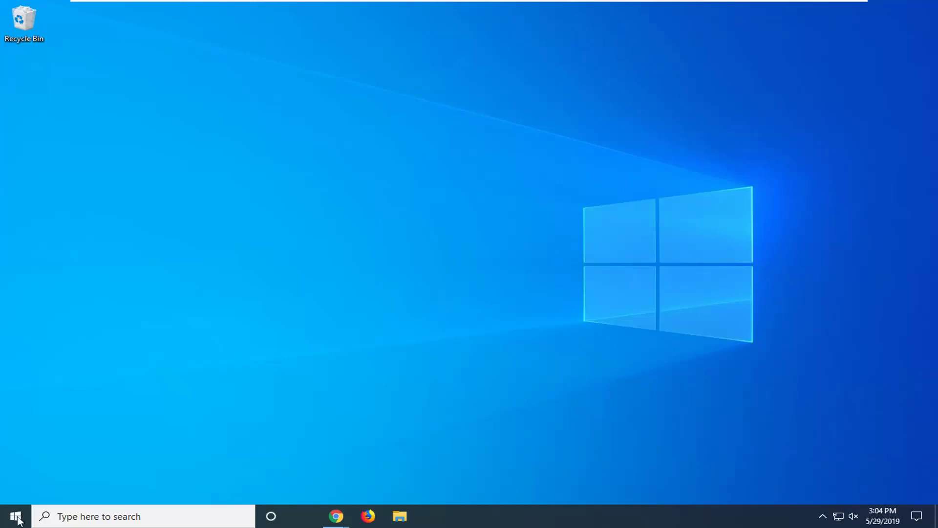
# Step: Run Registry Editor as administrator from the Start search for regedit
pyautogui.click(15, 518)
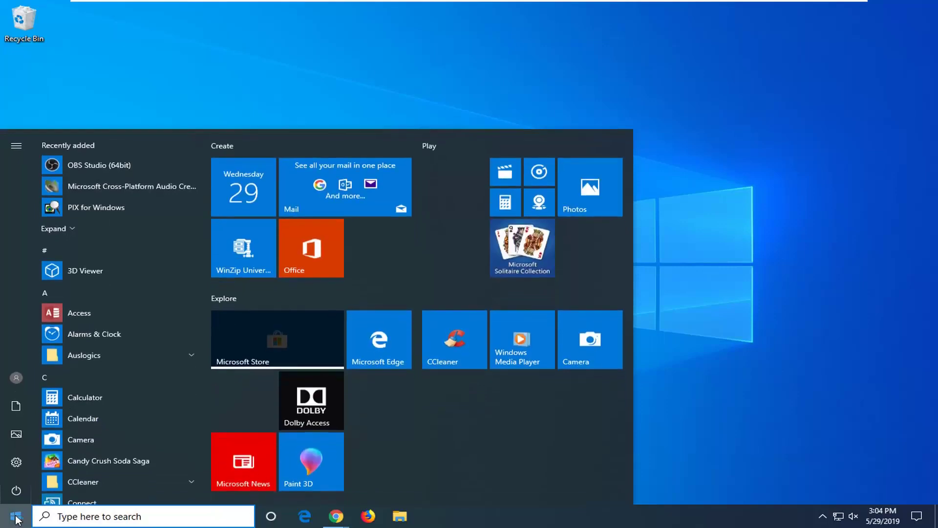
pyautogui.write('regedit')
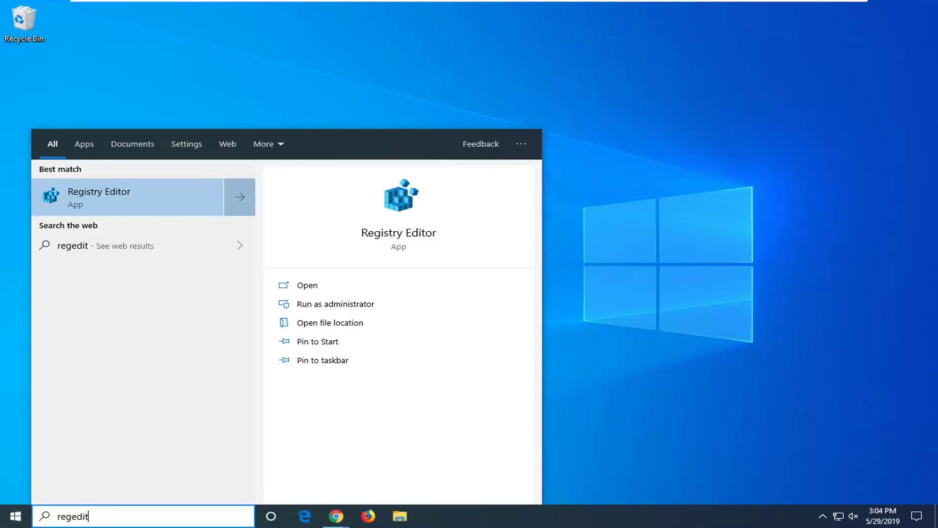
pyautogui.rightClick(116, 206)
pyautogui.click(147, 209)
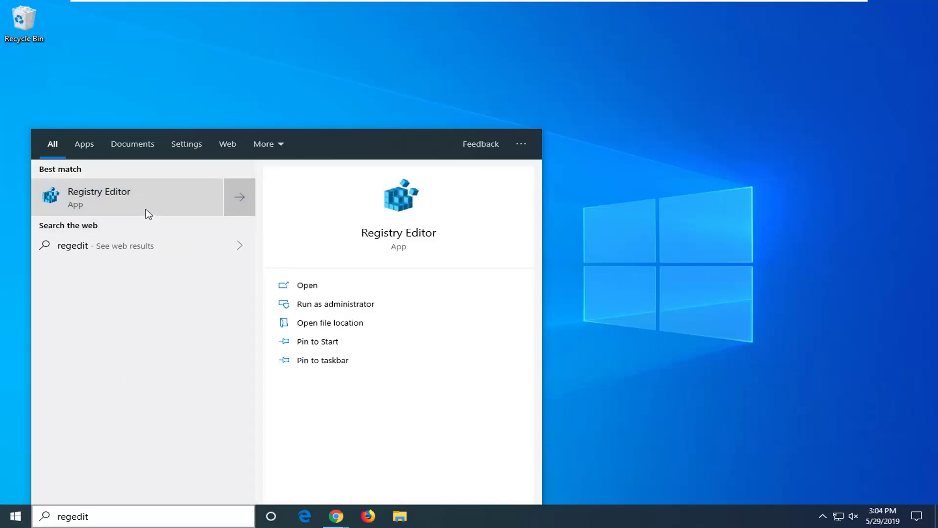
pyautogui.rightClick(173, 199)
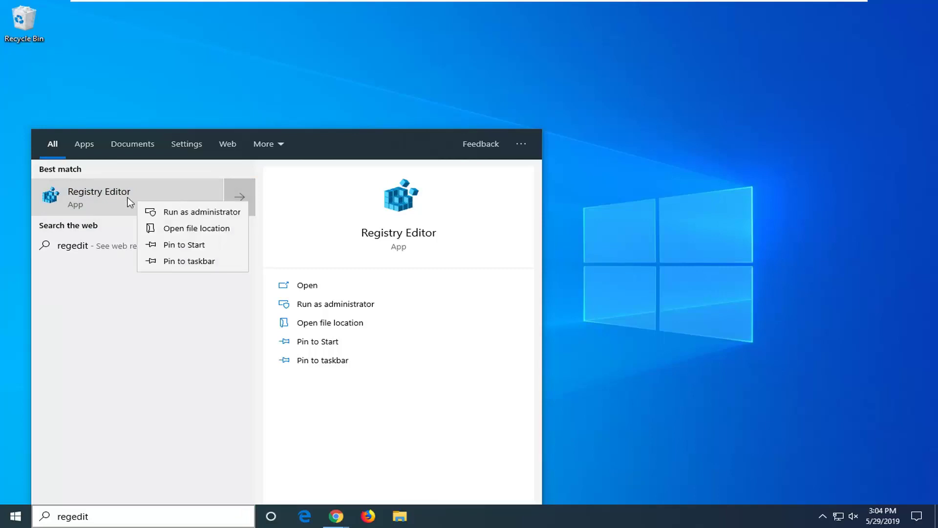
pyautogui.click(198, 210)
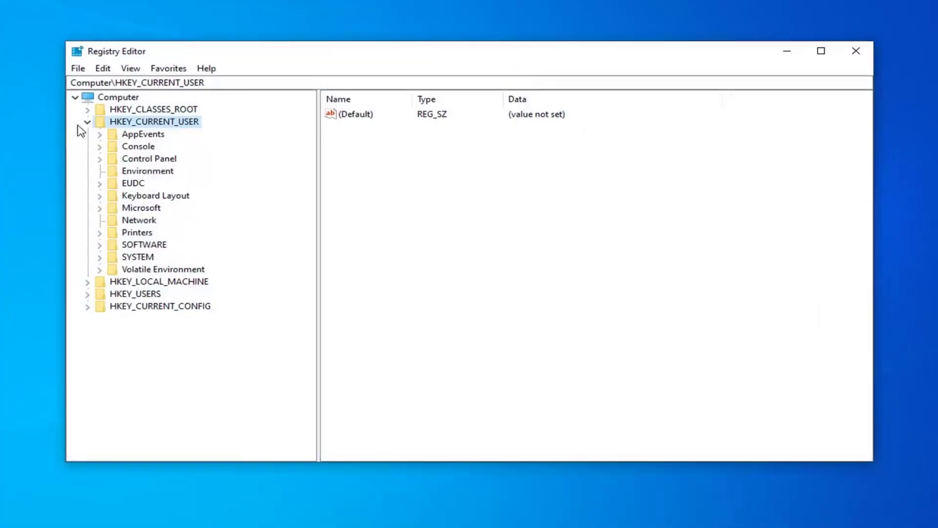
# Step: Start a registry export from the Computer root, then cancel it without saving
pyautogui.click(77, 99)
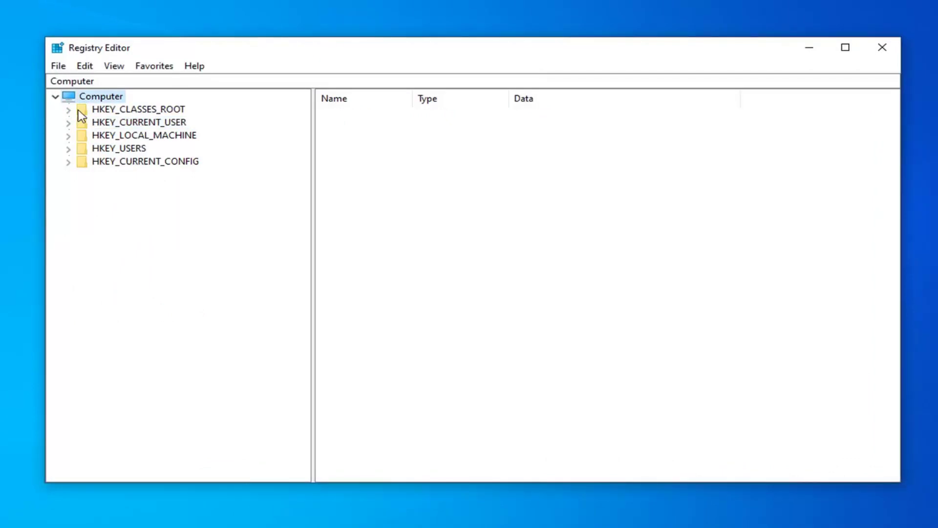
pyautogui.click(65, 69)
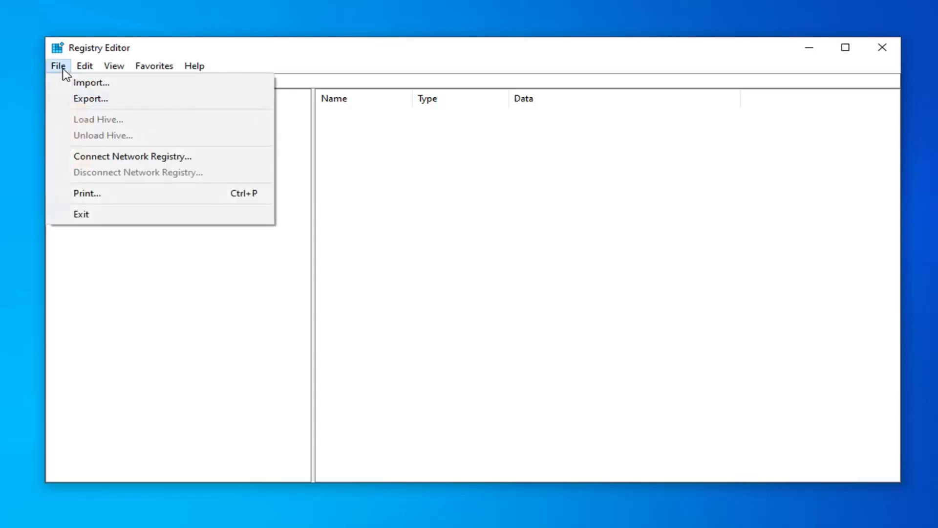
pyautogui.click(77, 103)
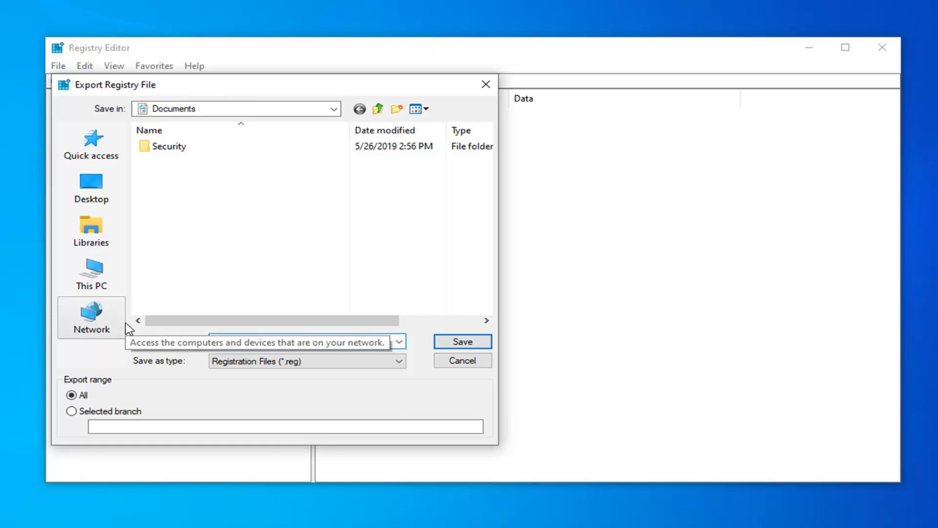
pyautogui.click(463, 361)
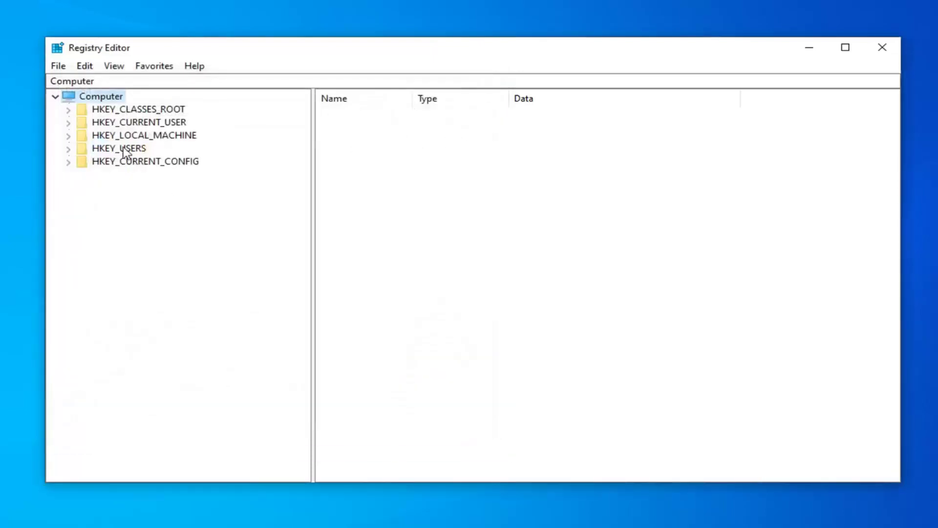
pyautogui.click(57, 66)
pyautogui.click(69, 82)
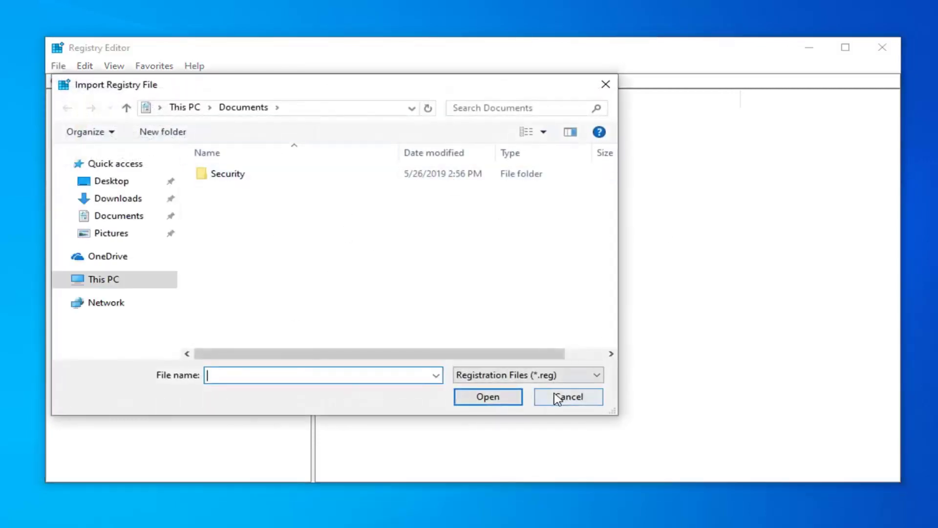
pyautogui.click(567, 396)
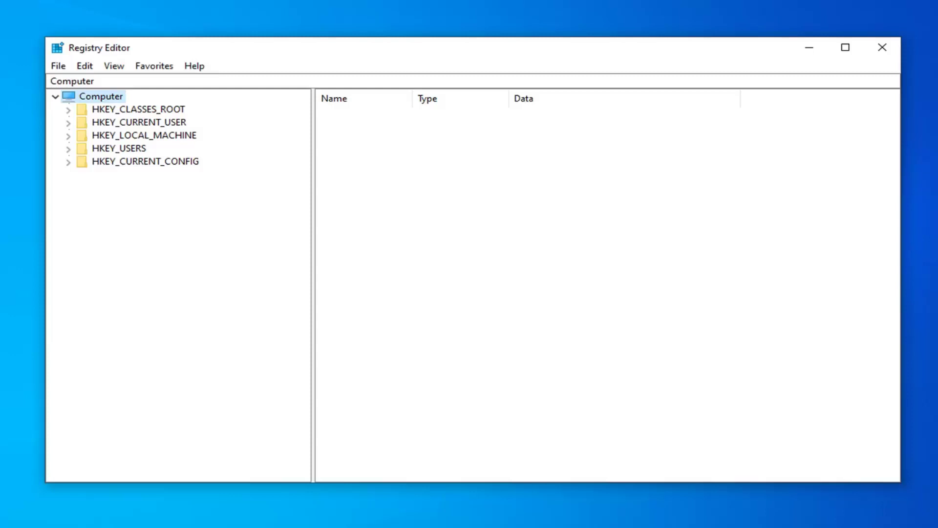
# Step: Expand HKEY_CLASSES_ROOT and select the .exe extension key showing default exefile
pyautogui.click(125, 112)
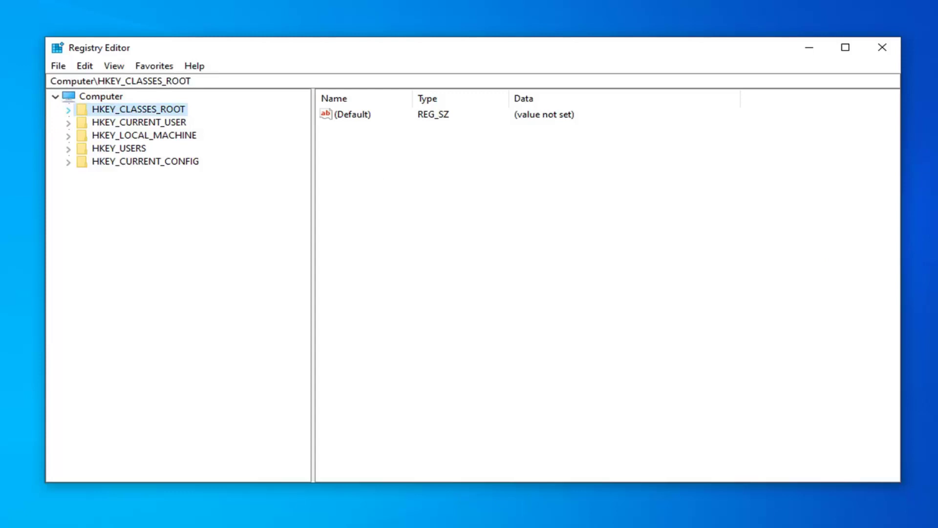
pyautogui.click(69, 109)
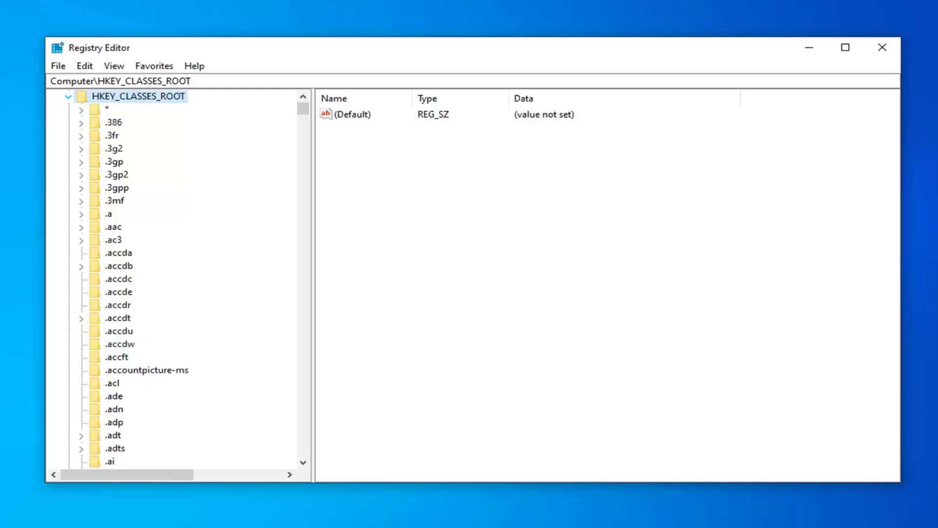
pyautogui.click(118, 331)
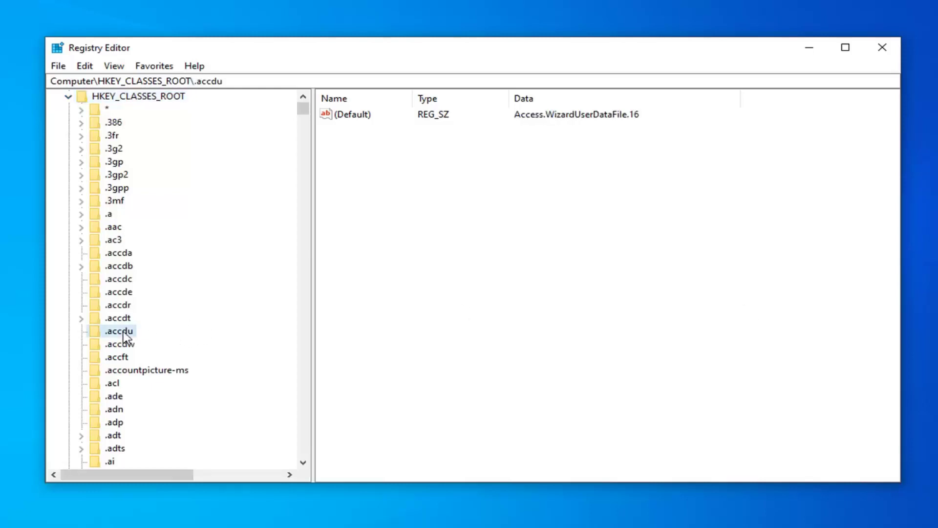
pyautogui.scroll(-3, 117, 396)
pyautogui.scroll(-5, 118, 408)
pyautogui.scroll(-4, 122, 419)
pyautogui.scroll(-6, 111, 412)
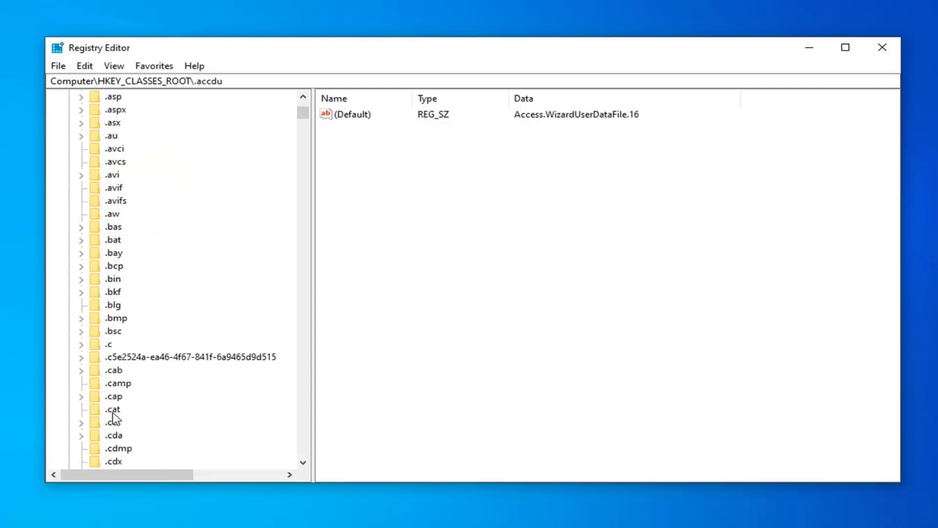
pyautogui.scroll(-7, 111, 413)
pyautogui.scroll(-7, 107, 440)
pyautogui.scroll(-7, 107, 446)
pyautogui.scroll(-8, 107, 449)
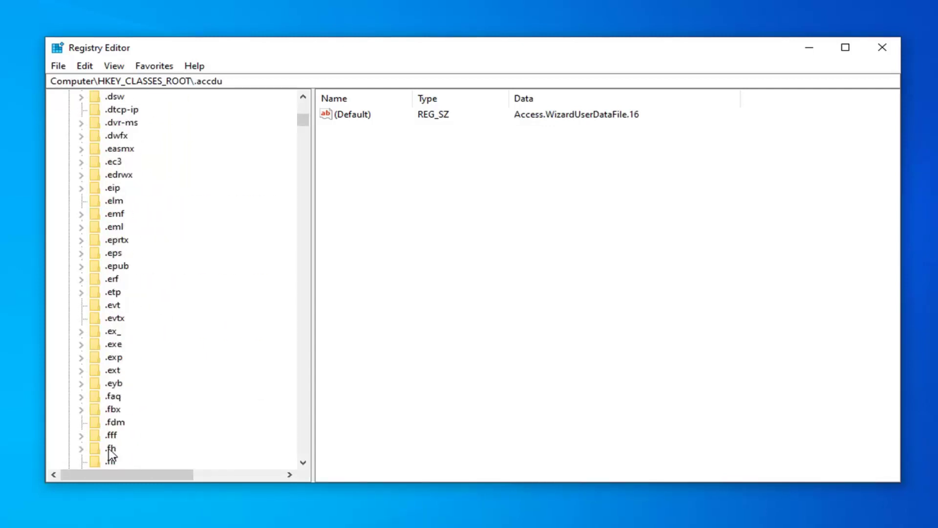
pyautogui.click(112, 346)
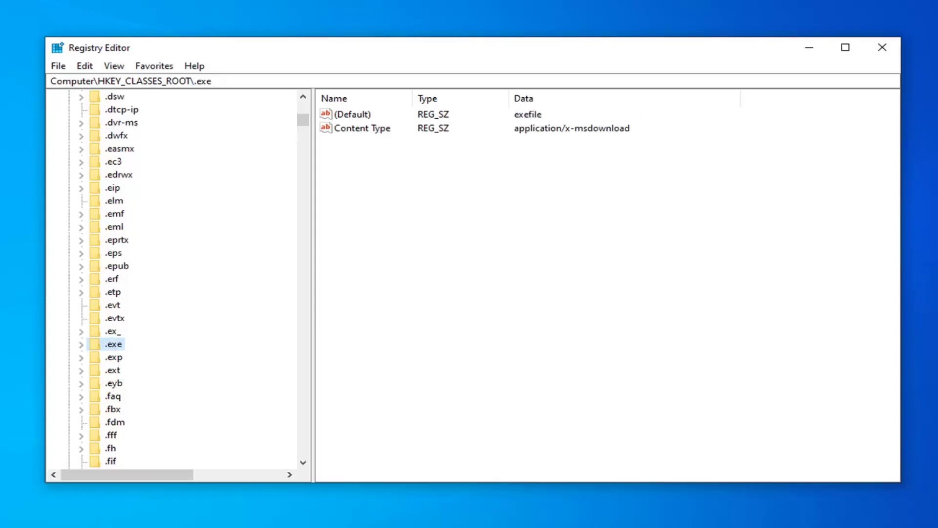
pyautogui.doubleClick(342, 117)
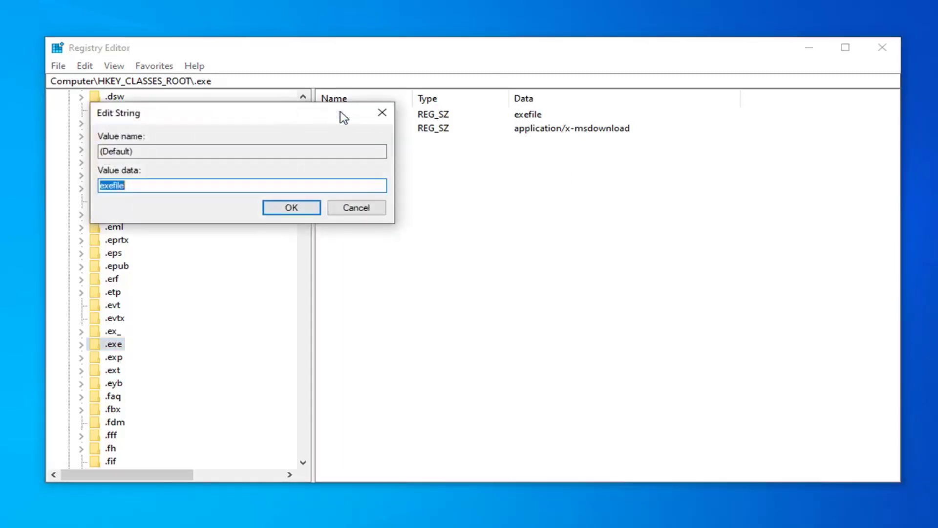
pyautogui.moveTo(341, 113); pyautogui.dragTo(550, 171)
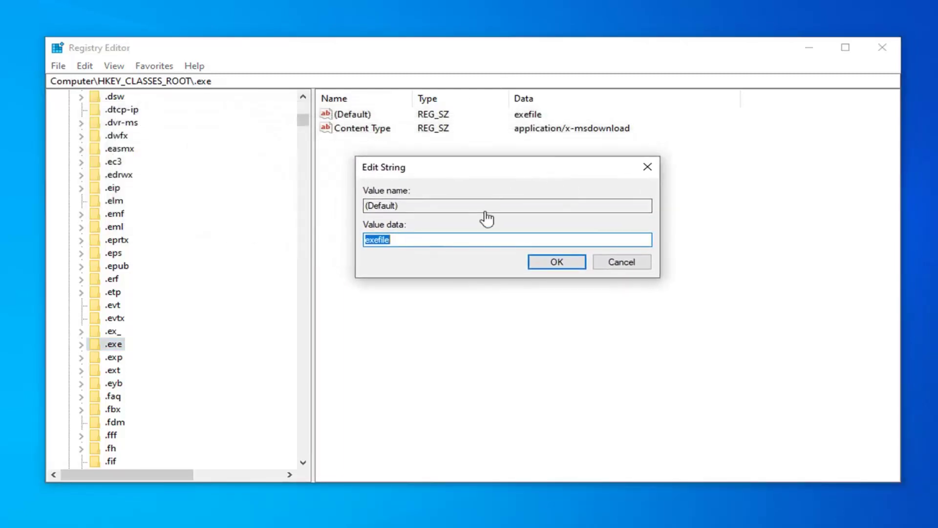
pyautogui.press('End')
pyautogui.click(552, 263)
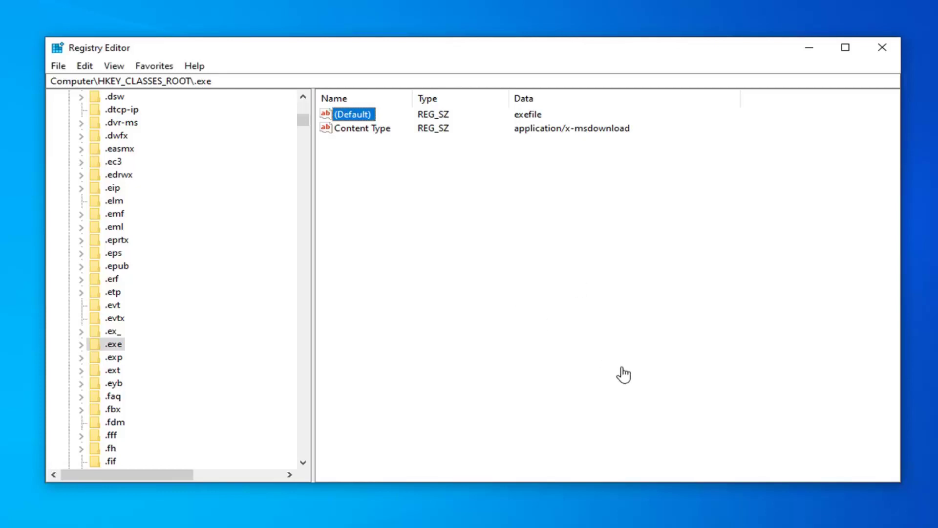
# Step: Select the .exp key under HKEY_CLASSES_ROOT
pyautogui.click(117, 358)
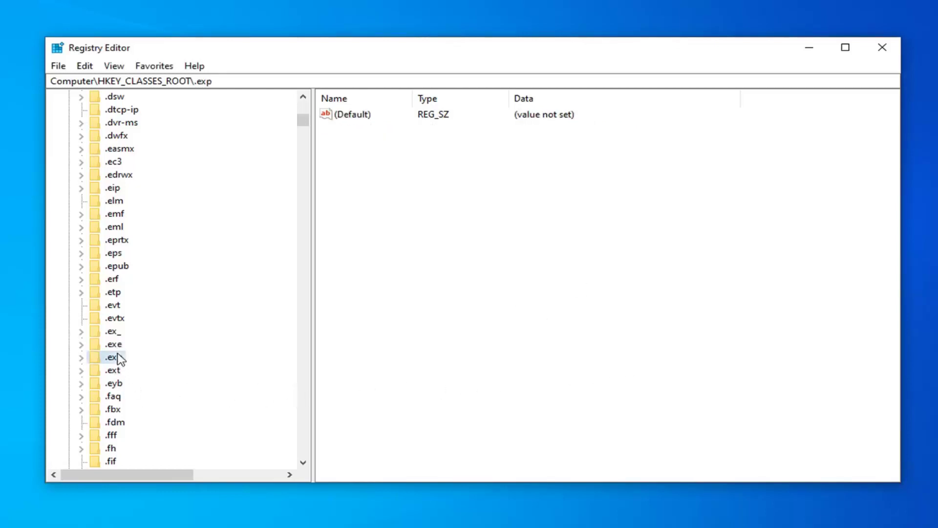
pyautogui.scroll(-7, 126, 363)
pyautogui.scroll(-10, 130, 367)
pyautogui.scroll(-9, 132, 359)
pyautogui.scroll(-6, 130, 358)
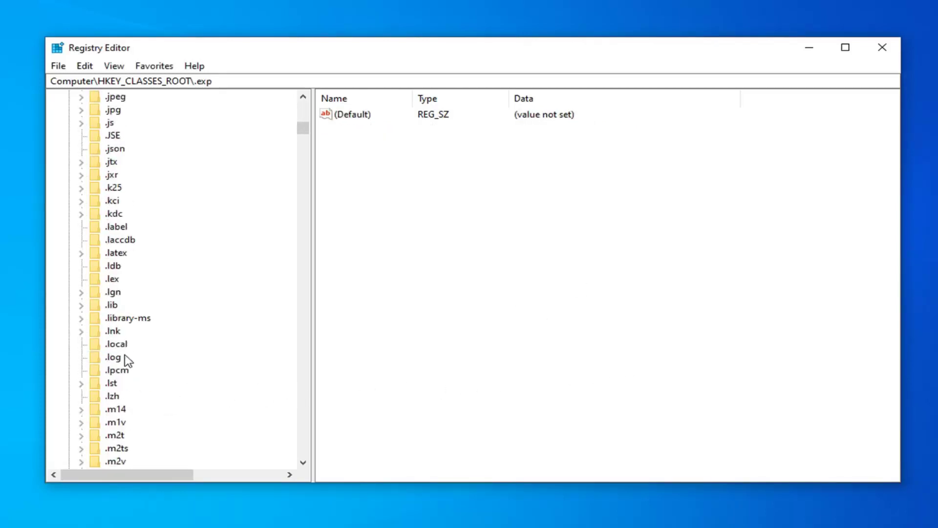
pyautogui.scroll(-6, 118, 372)
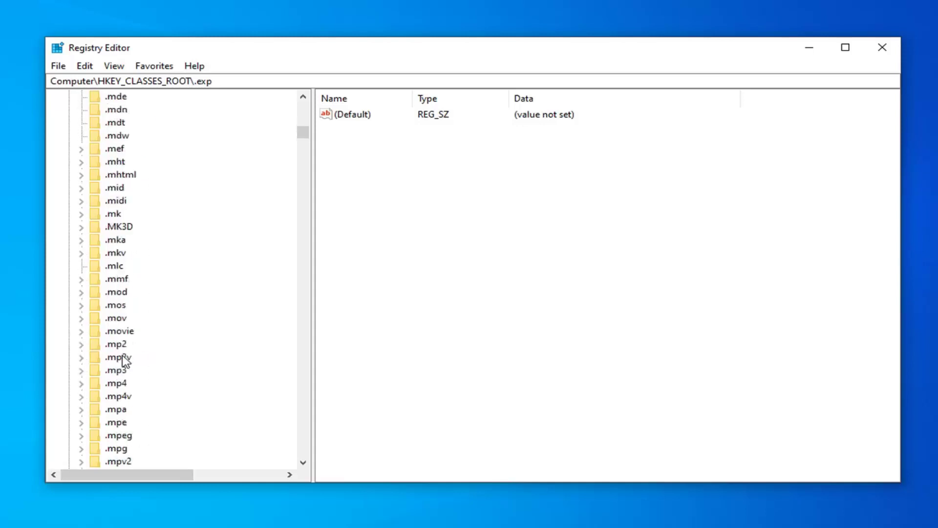
pyautogui.scroll(-6, 124, 360)
pyautogui.scroll(-6, 130, 350)
pyautogui.scroll(-7, 142, 348)
pyautogui.moveTo(303, 140)
pyautogui.mouseDown()
pyautogui.moveTo(316, 310)
pyautogui.moveTo(303, 430)
pyautogui.moveTo(293, 287)
pyautogui.moveTo(313, 211)
pyautogui.moveTo(313, 153)
pyautogui.moveTo(308, 217)
pyautogui.mouseUp()
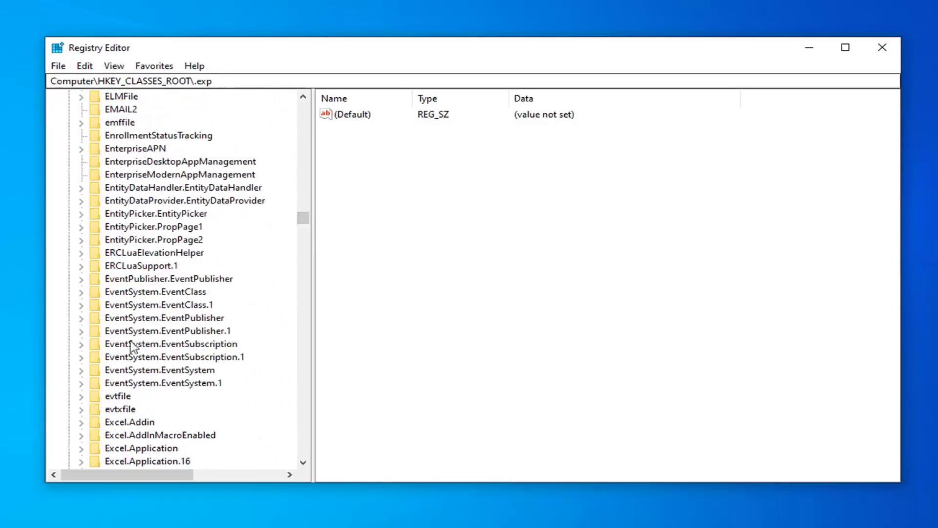
pyautogui.scroll(-4, 131, 363)
pyautogui.scroll(-3, 125, 372)
pyautogui.scroll(-2, 126, 378)
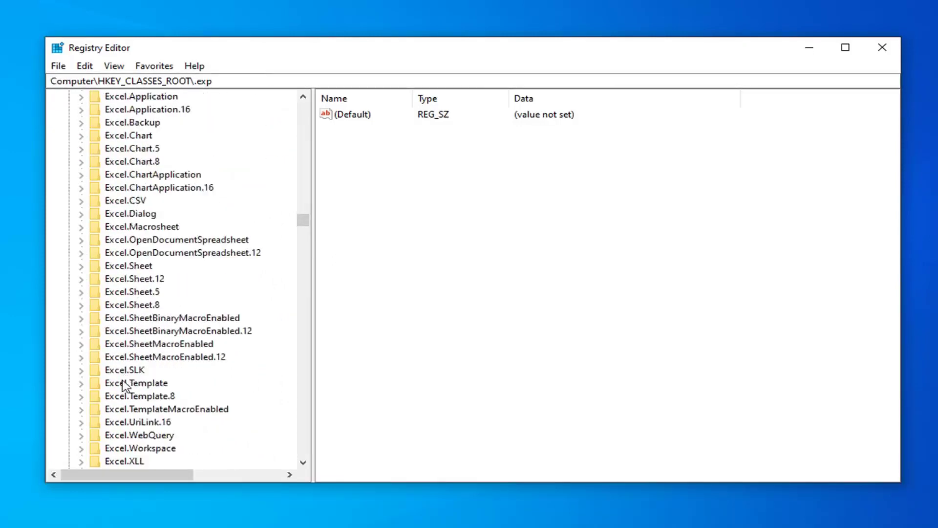
pyautogui.scroll(-2, 126, 380)
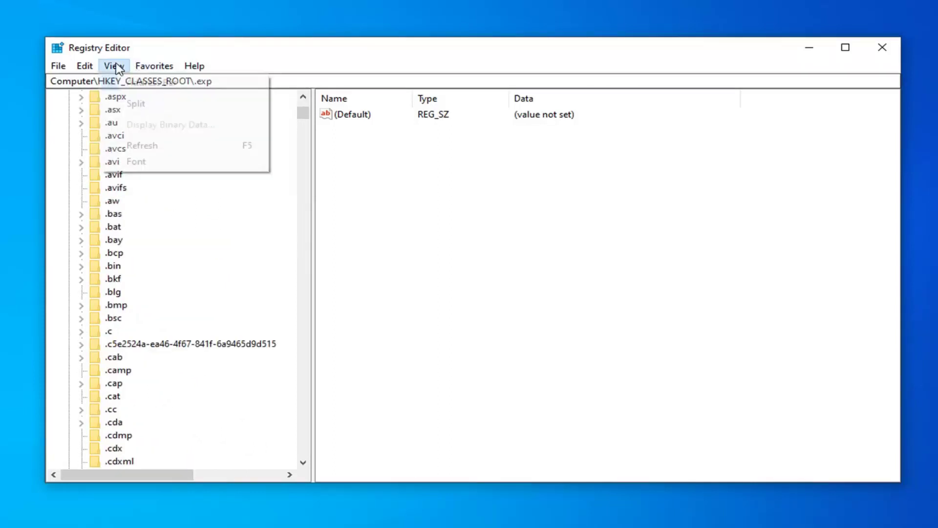
pyautogui.moveTo(84, 66)
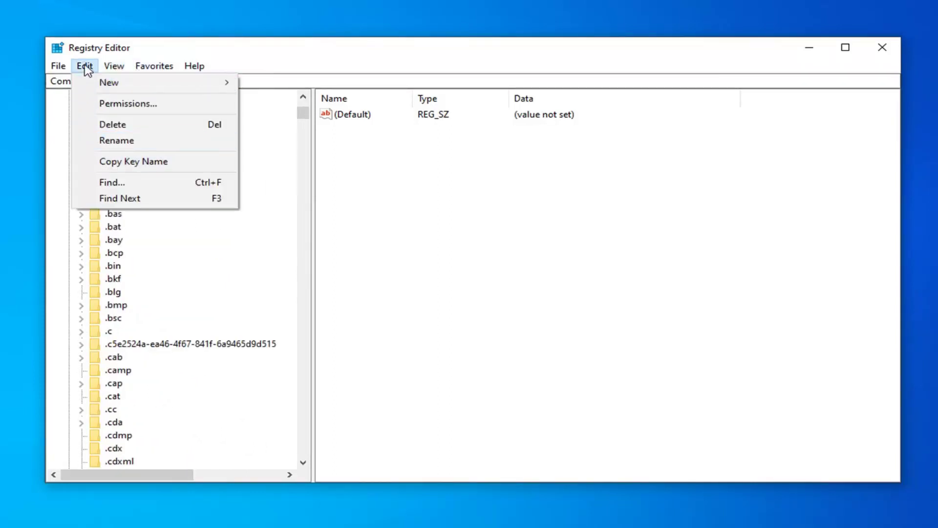
# Step: Find the exefile key by searching key names only for exefile
pyautogui.click(114, 182)
pyautogui.write('exefile')
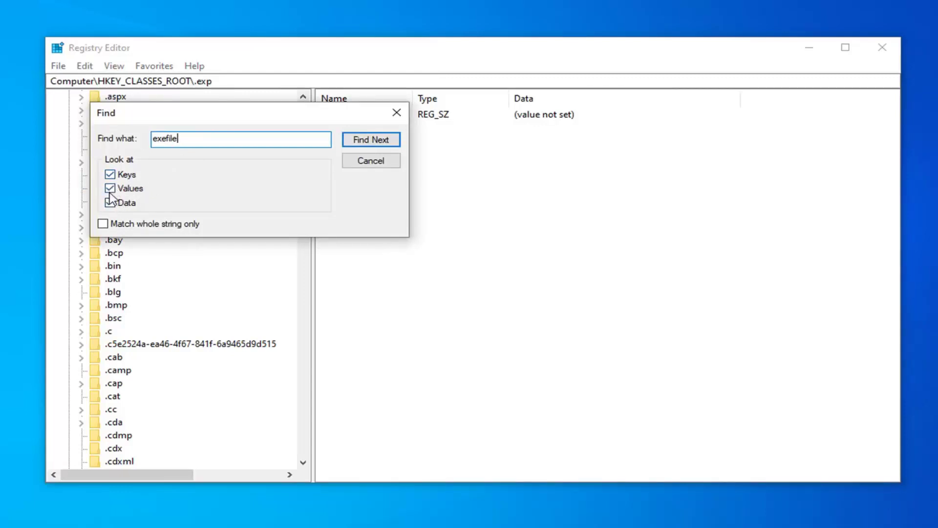
pyautogui.click(110, 189)
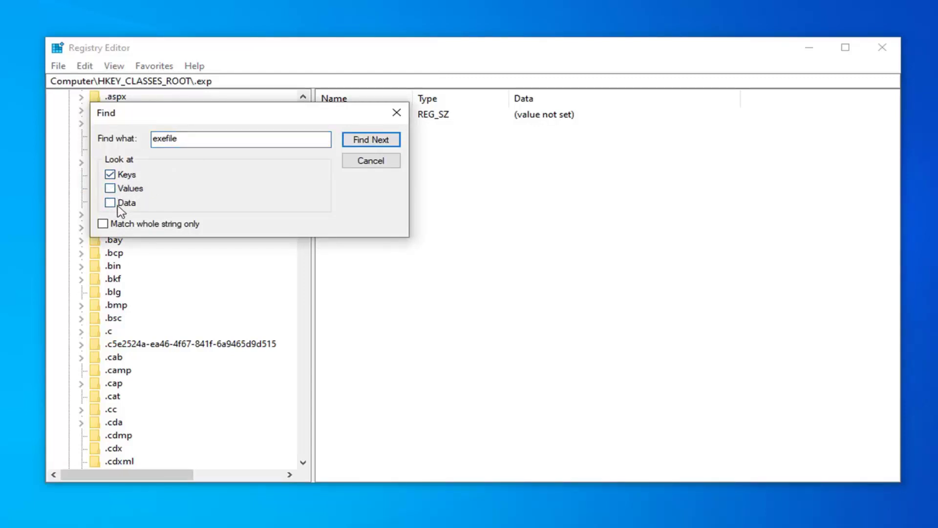
pyautogui.click(375, 144)
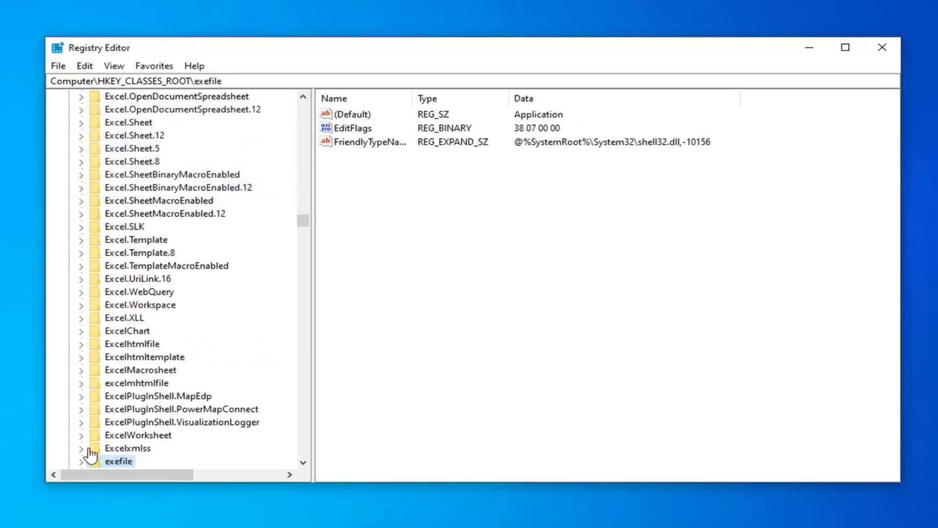
pyautogui.scroll(-3, 115, 460)
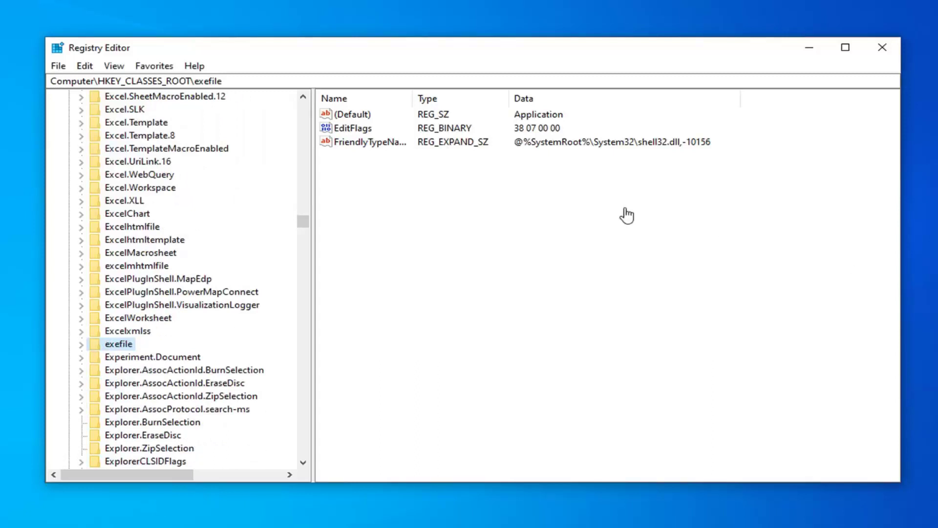
pyautogui.doubleClick(355, 117)
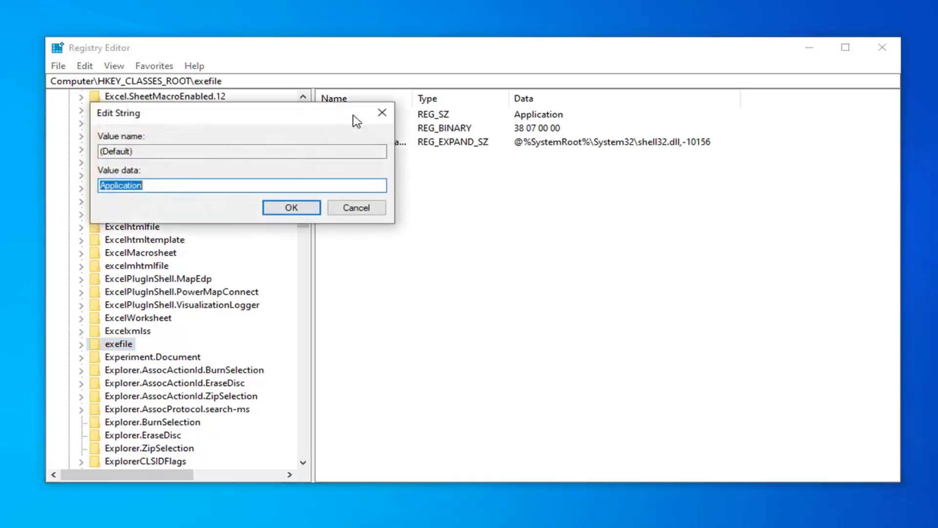
pyautogui.moveTo(270, 115); pyautogui.dragTo(623, 148)
pyautogui.press('End')
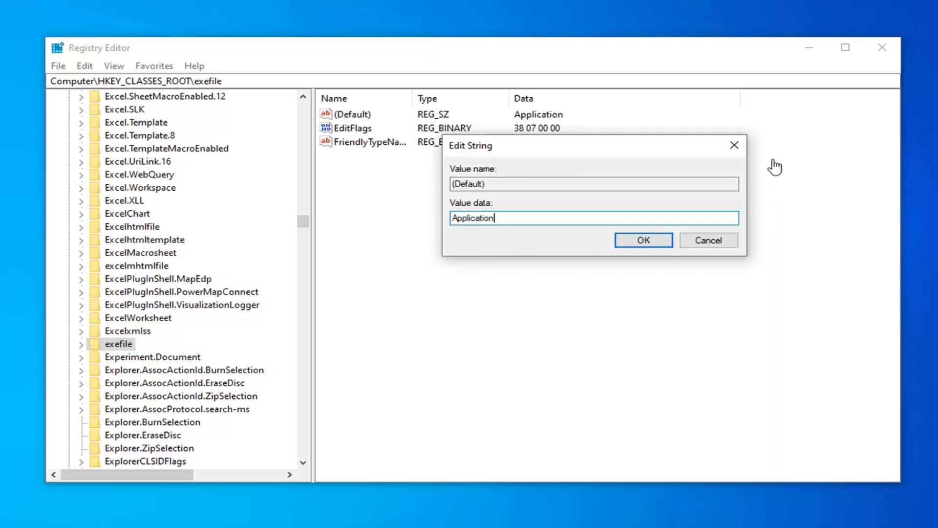
pyautogui.click(732, 148)
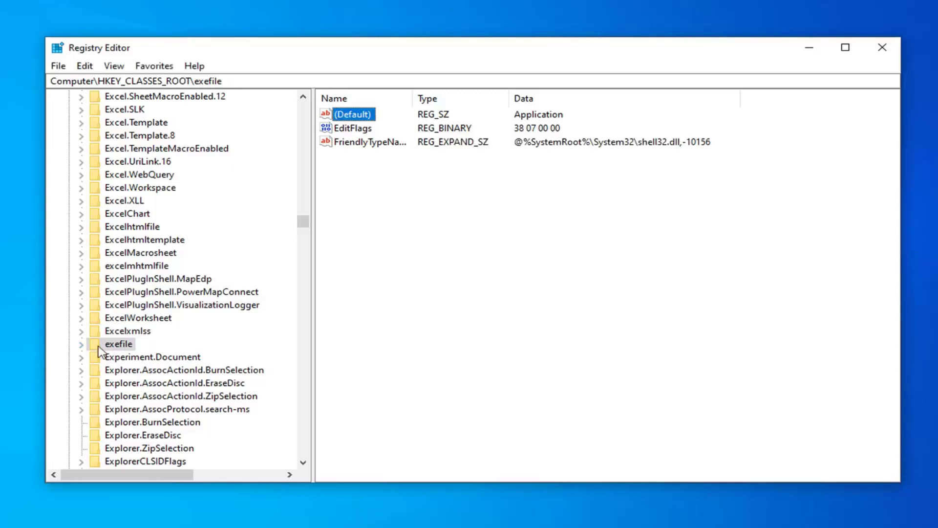
# Step: Navigate down exefile, shell, open to the command subkey showing "%1" %*
pyautogui.click(82, 345)
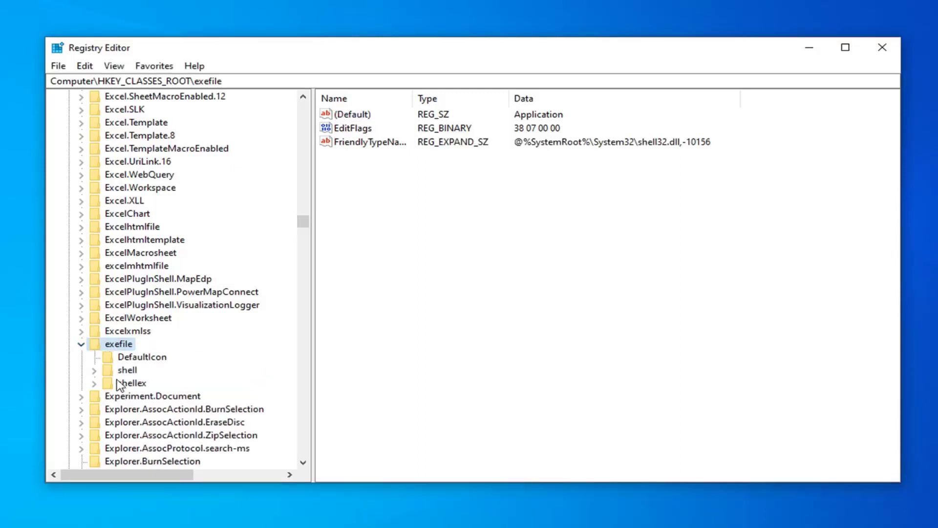
pyautogui.click(124, 371)
pyautogui.click(94, 370)
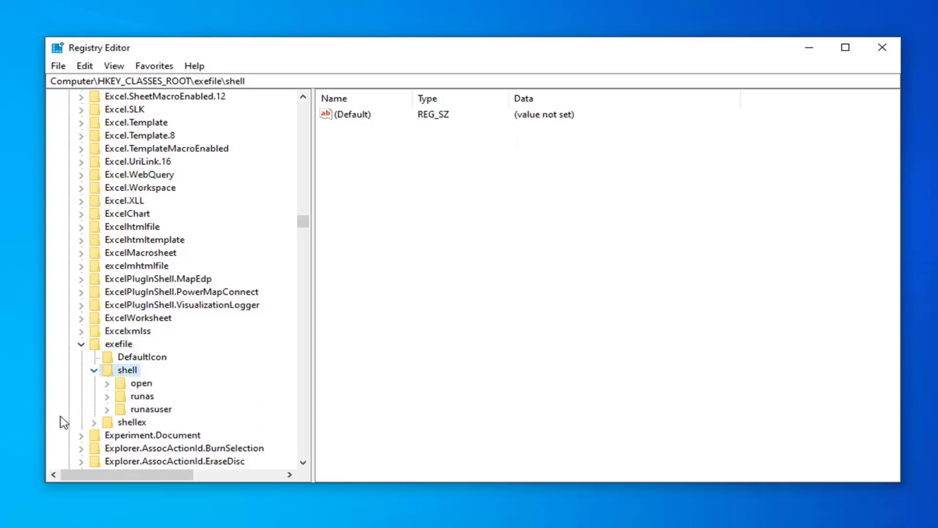
pyautogui.click(140, 383)
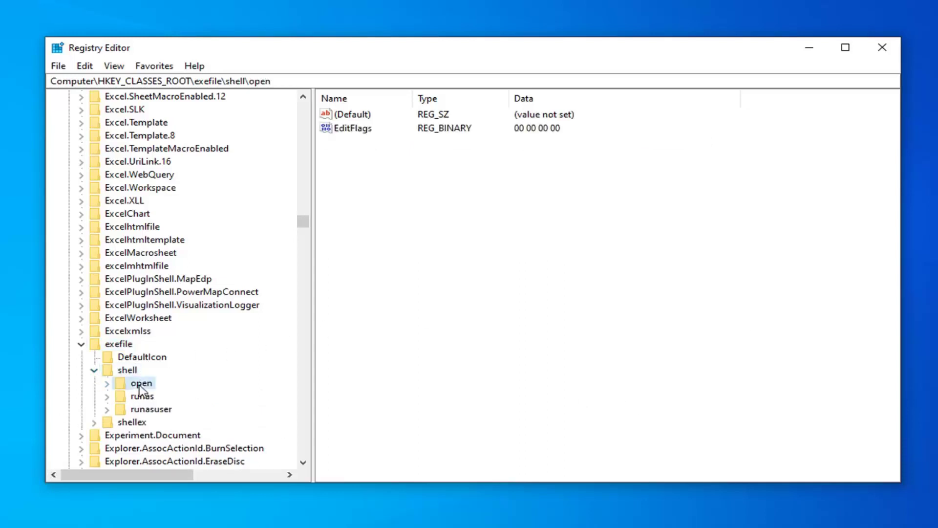
pyautogui.click(107, 385)
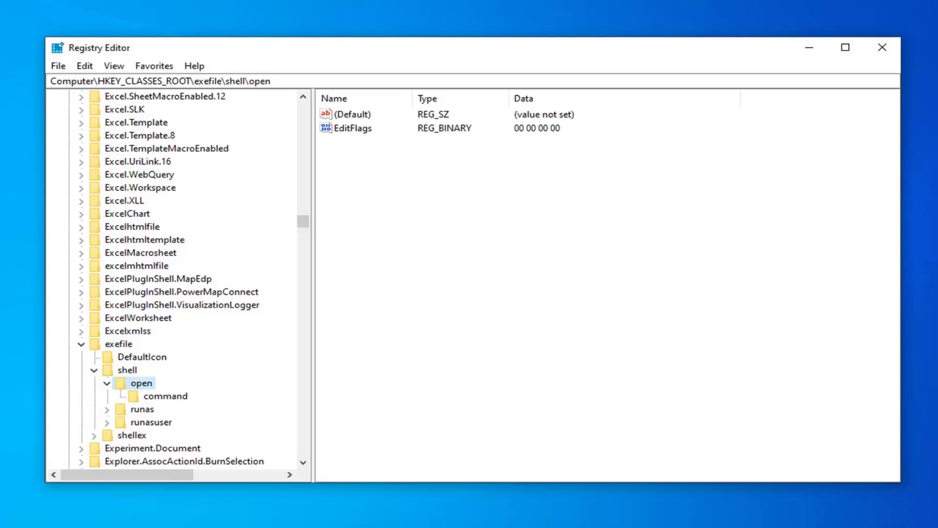
pyautogui.click(166, 399)
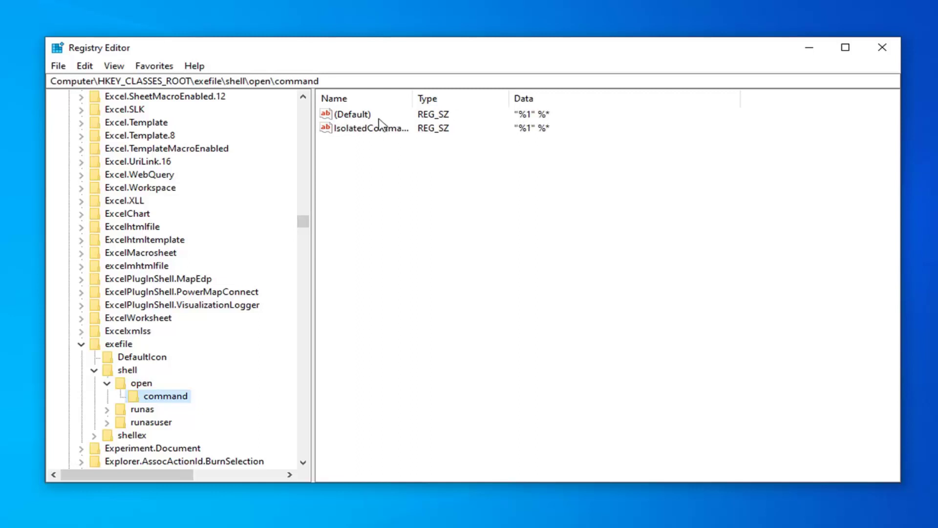
# Step: Review the command Default value "%1" %* in its editor and confirm it unchanged
pyautogui.doubleClick(353, 117)
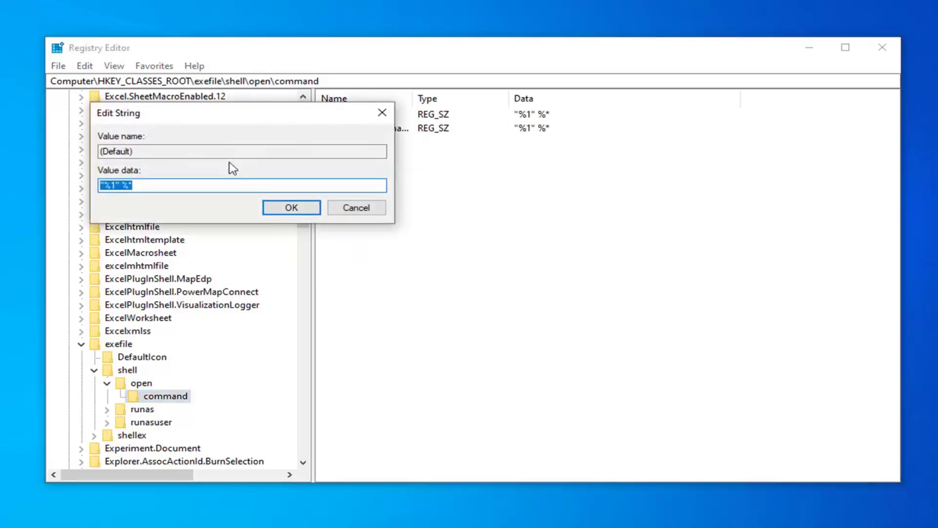
pyautogui.click(234, 185)
pyautogui.moveTo(195, 121); pyautogui.dragTo(474, 164)
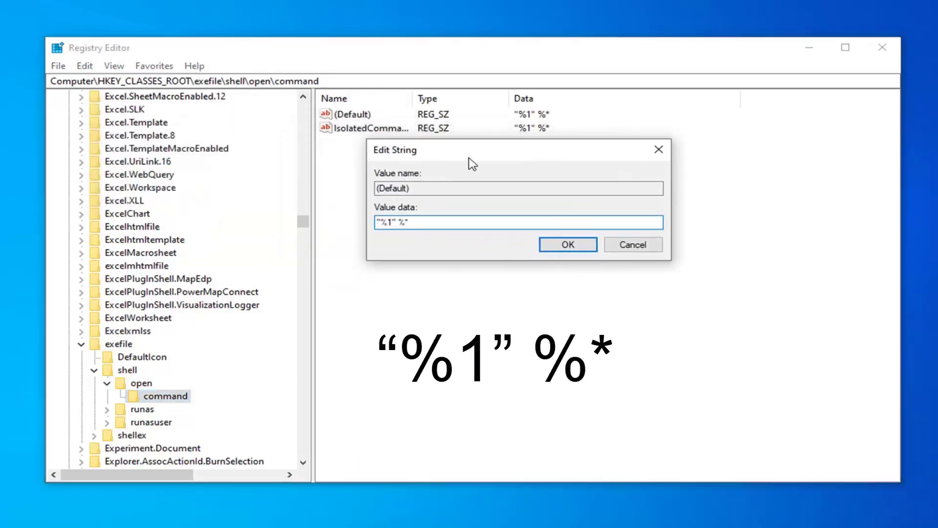
pyautogui.hotkey('ctrl', 'a')
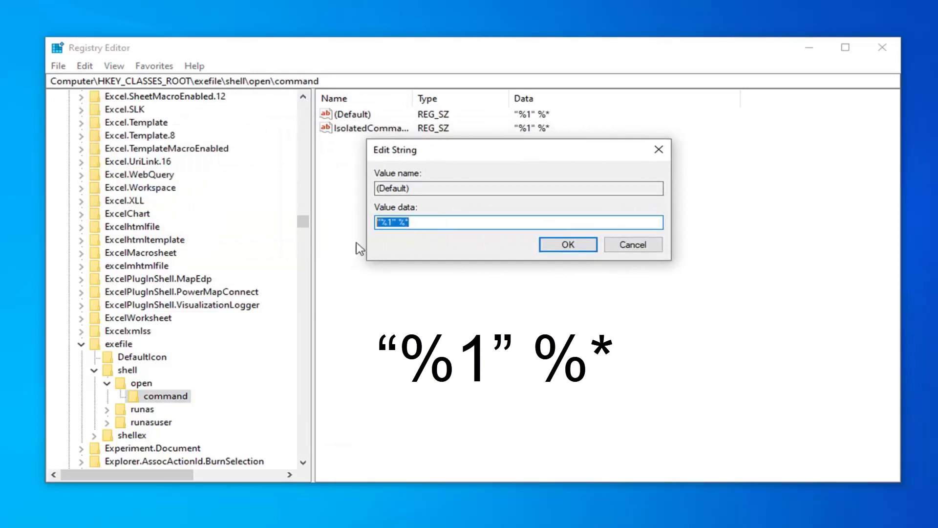
pyautogui.press('End')
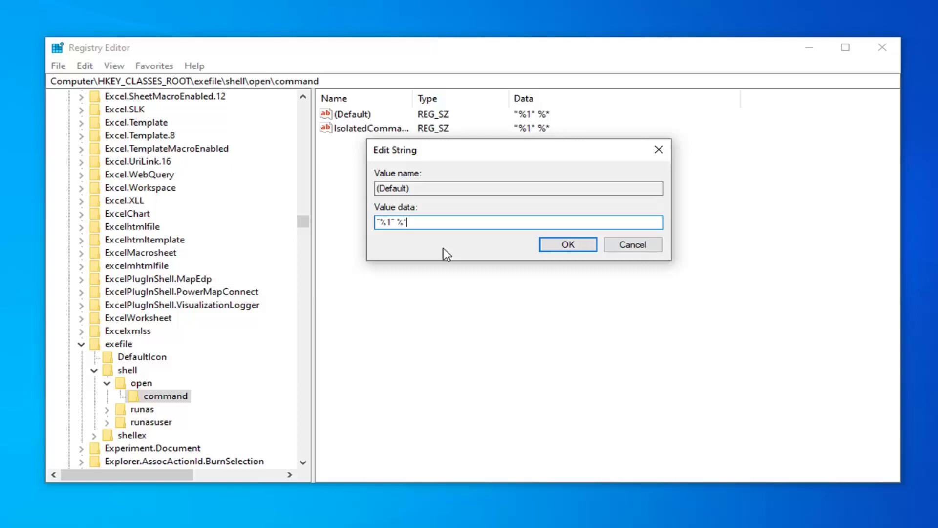
pyautogui.click(559, 244)
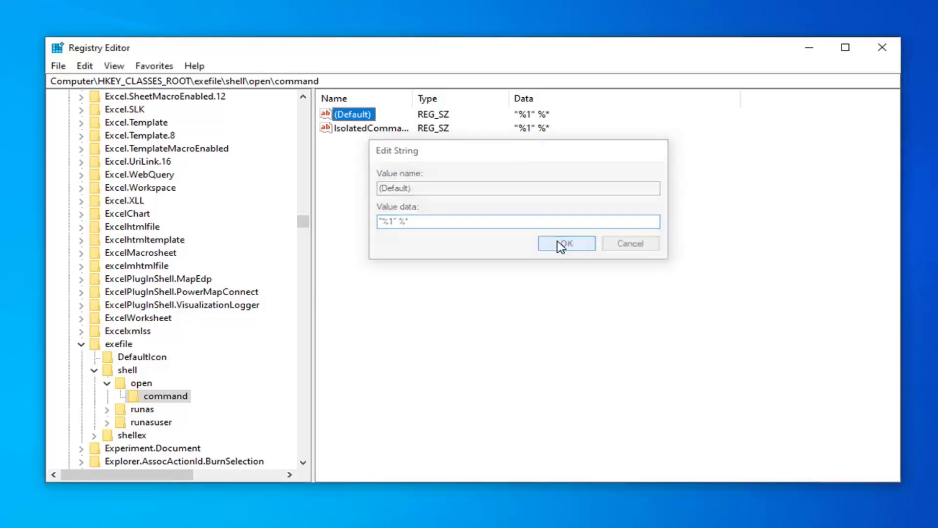